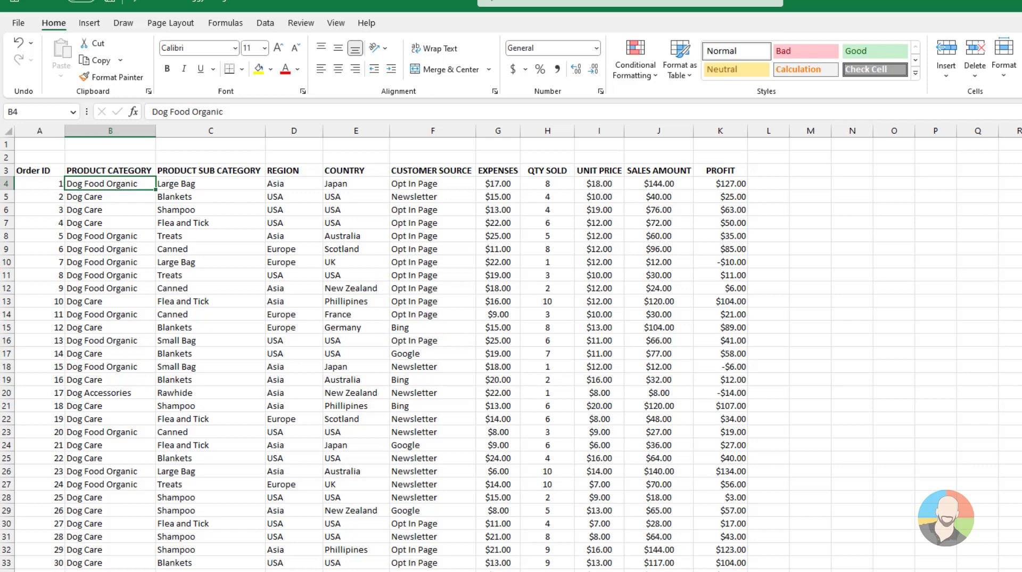
- Sort the order table by the COUNTRY column from A to Z and check the sorted rows
left_click(349, 249)
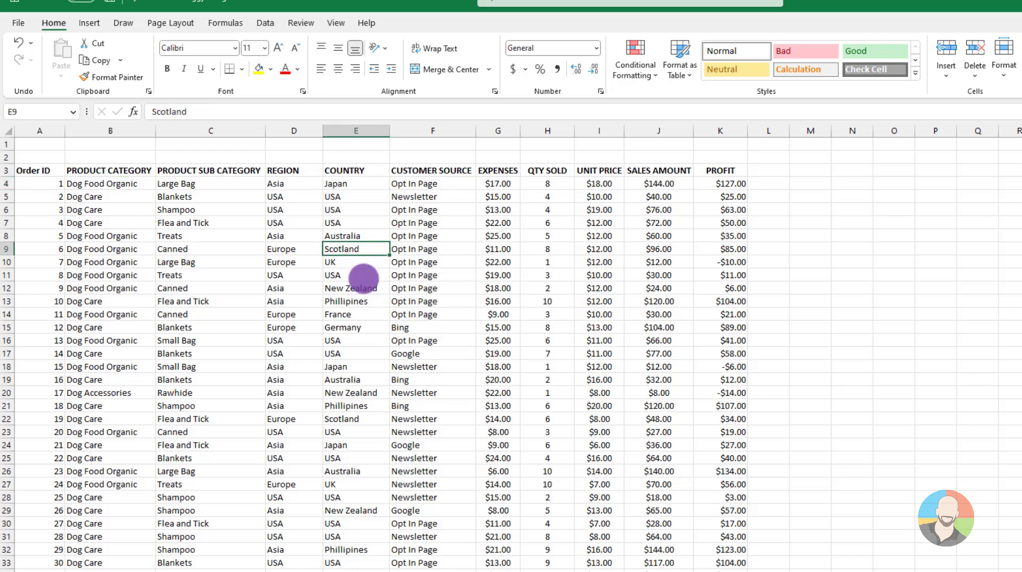
left_click(265, 23)
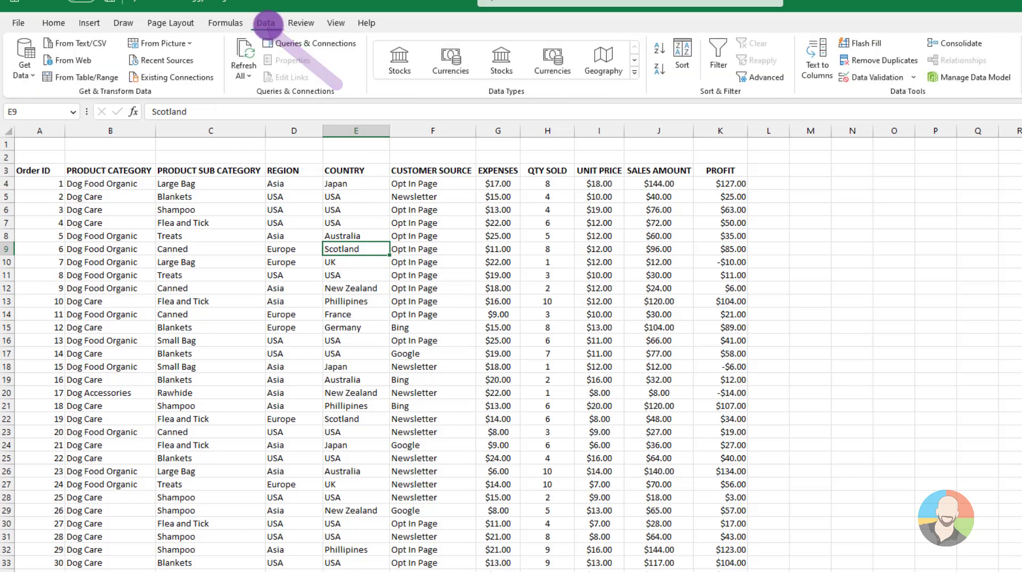
left_click(660, 49)
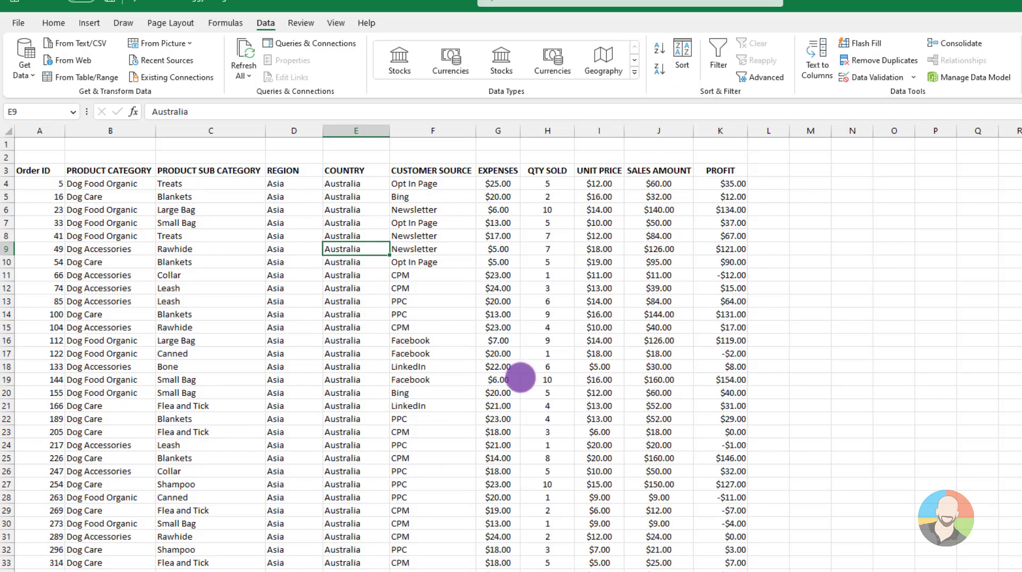
scroll(520, 379, "down", 13)
scroll(520, 379, "up", 11)
scroll(521, 378, "up", 3)
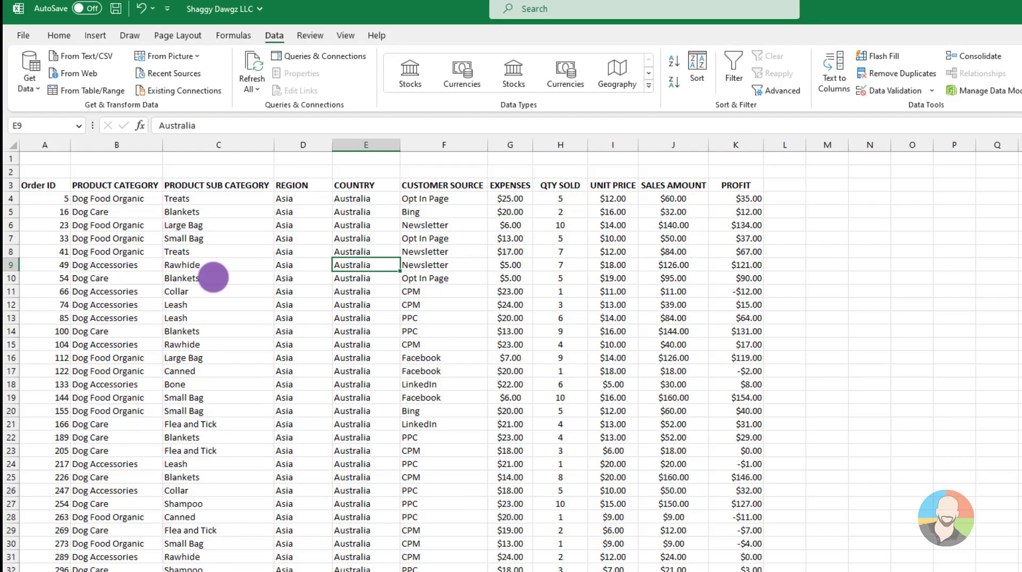
- Sort the order table by the PRODUCT SUB CATEGORY column from A to Z and check the sorted rows
right_click(213, 276)
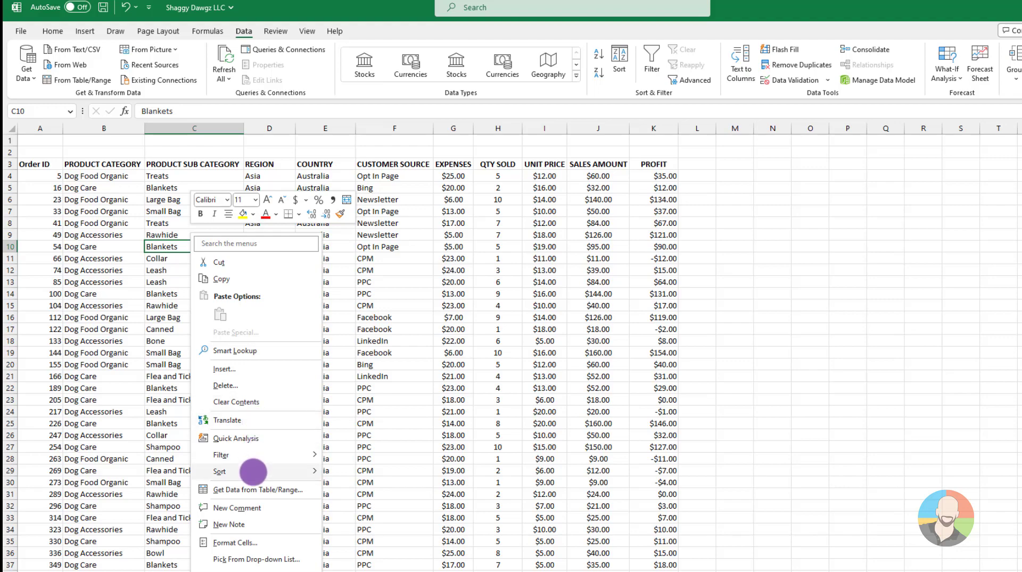
mouse_move(253, 472)
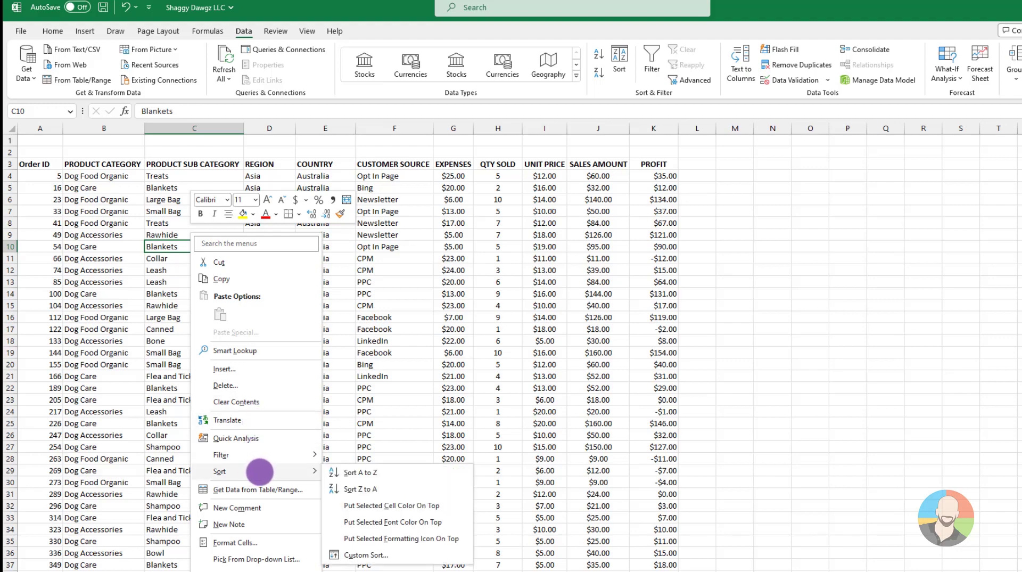
left_click(361, 473)
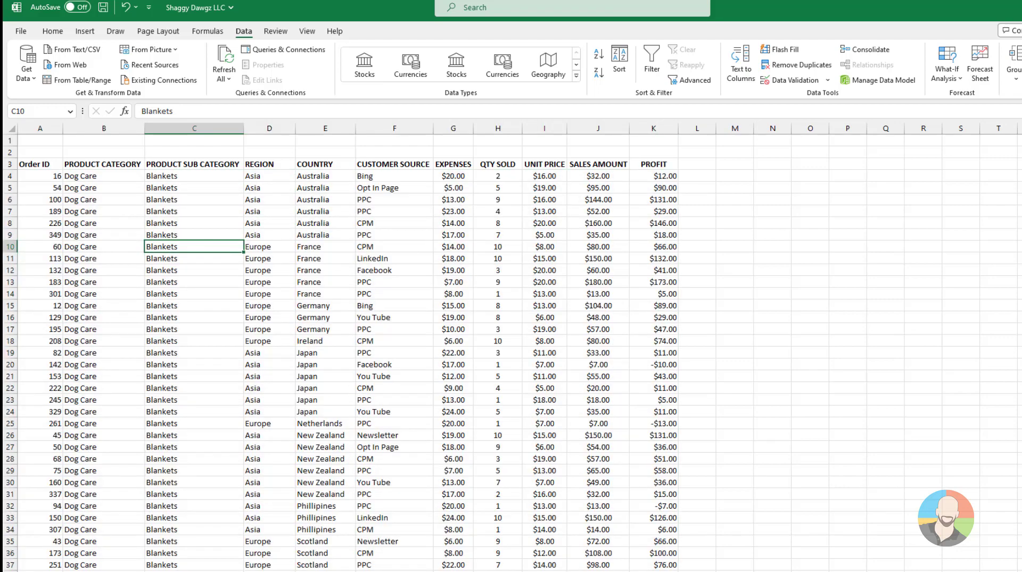
scroll(341, 351, "down", 18)
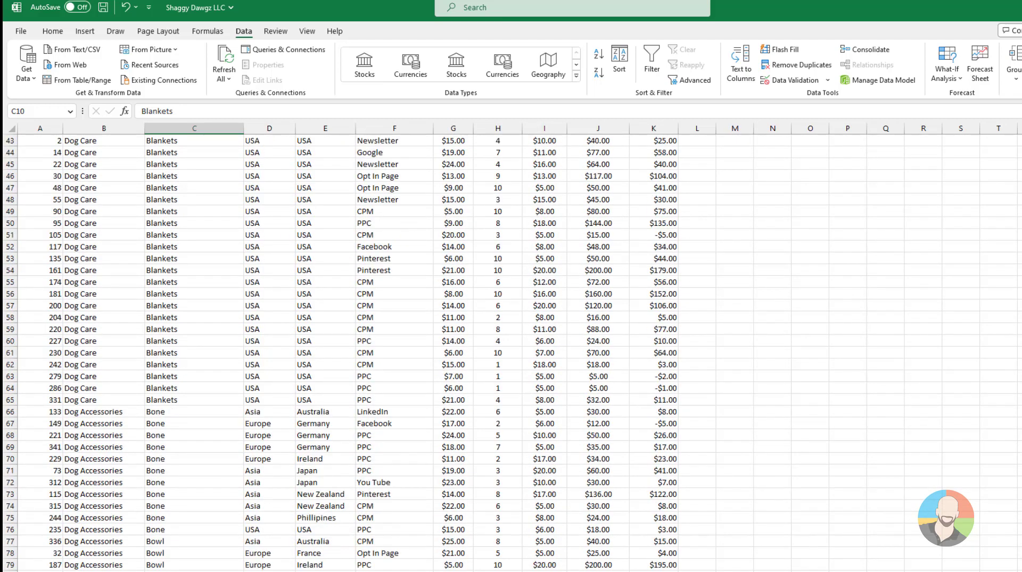
scroll(341, 352, "up", 18)
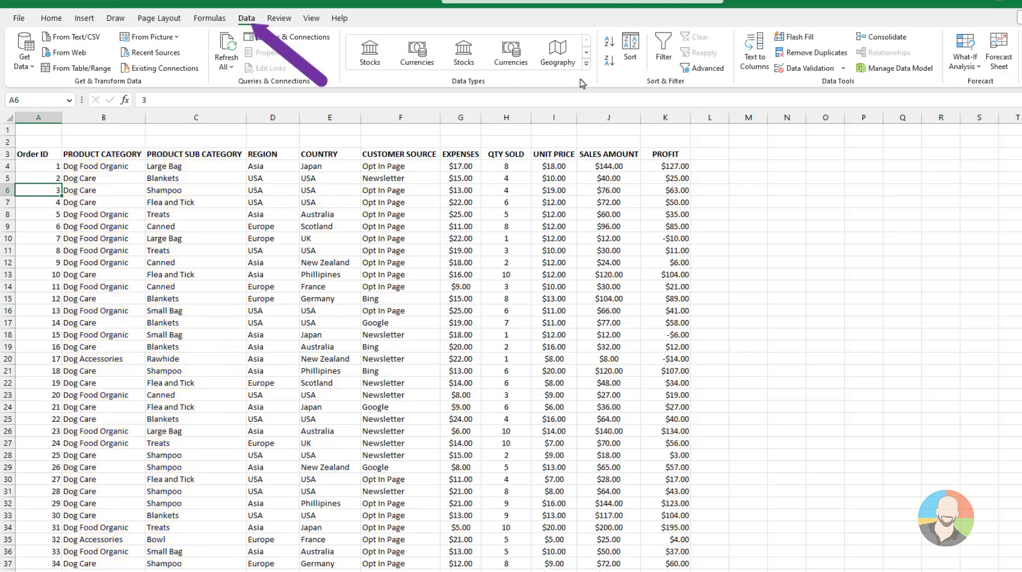
- Sort the order table on cell values by PRODUCT CATEGORY and then by PRODUCT SUB CATEGORY, both A to Z
left_click(631, 53)
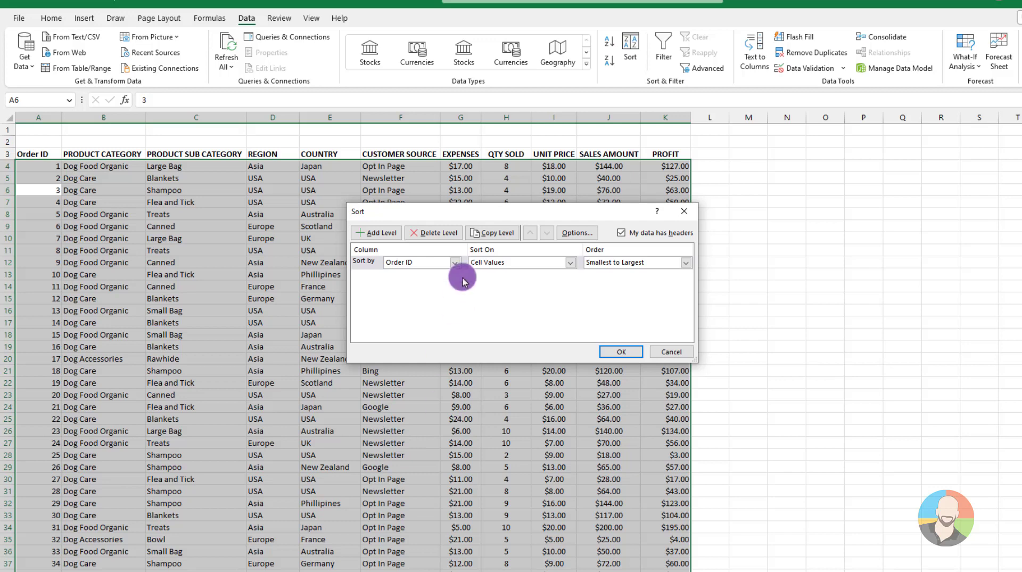
left_click(455, 263)
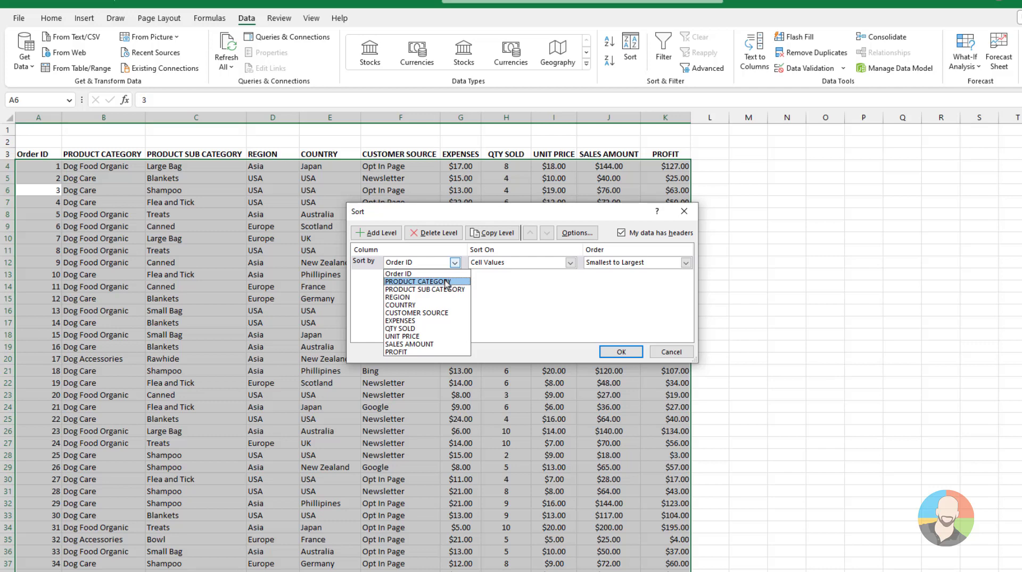
left_click(446, 282)
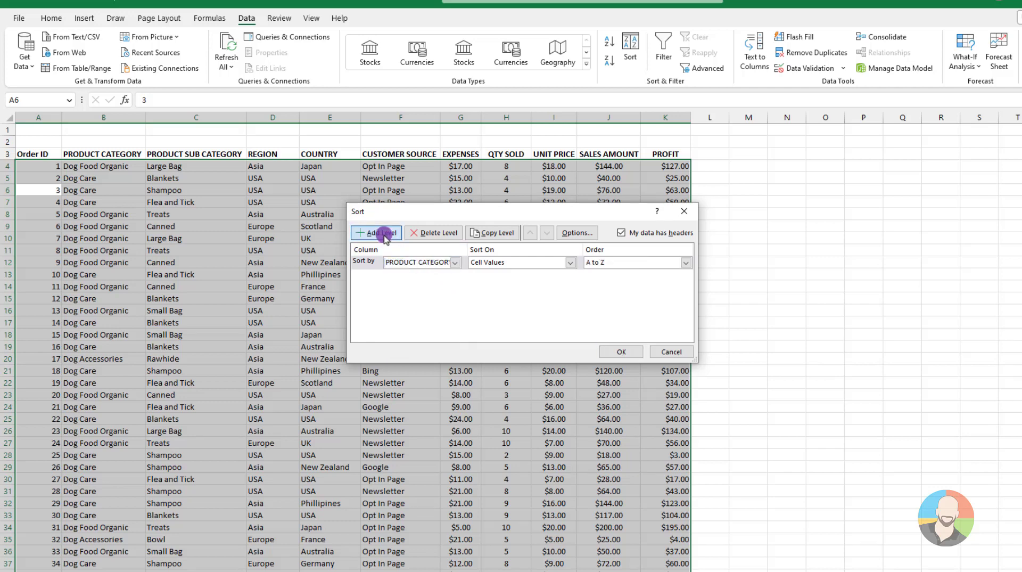
left_click(382, 232)
left_click(455, 278)
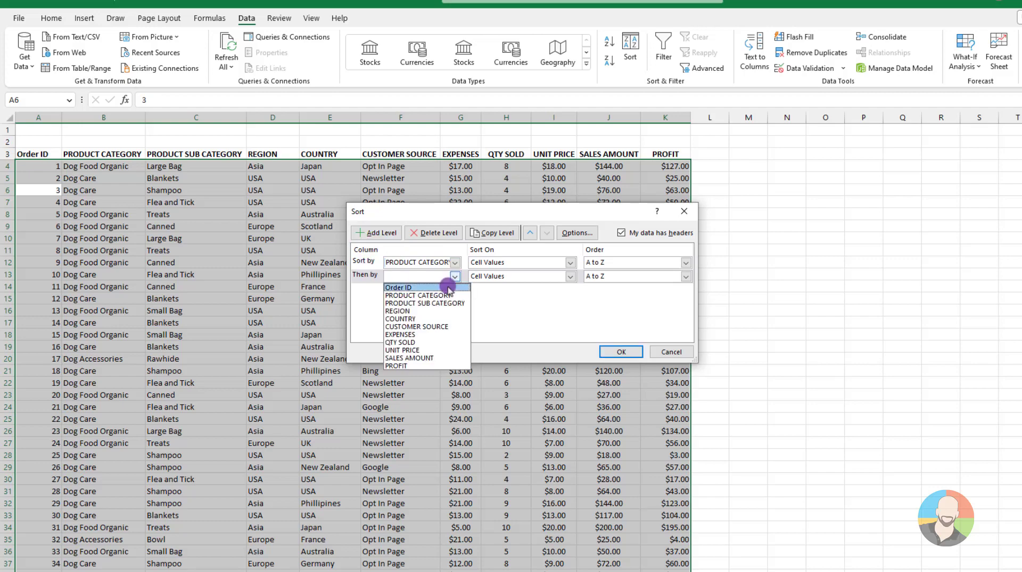
left_click(438, 307)
left_click(622, 353)
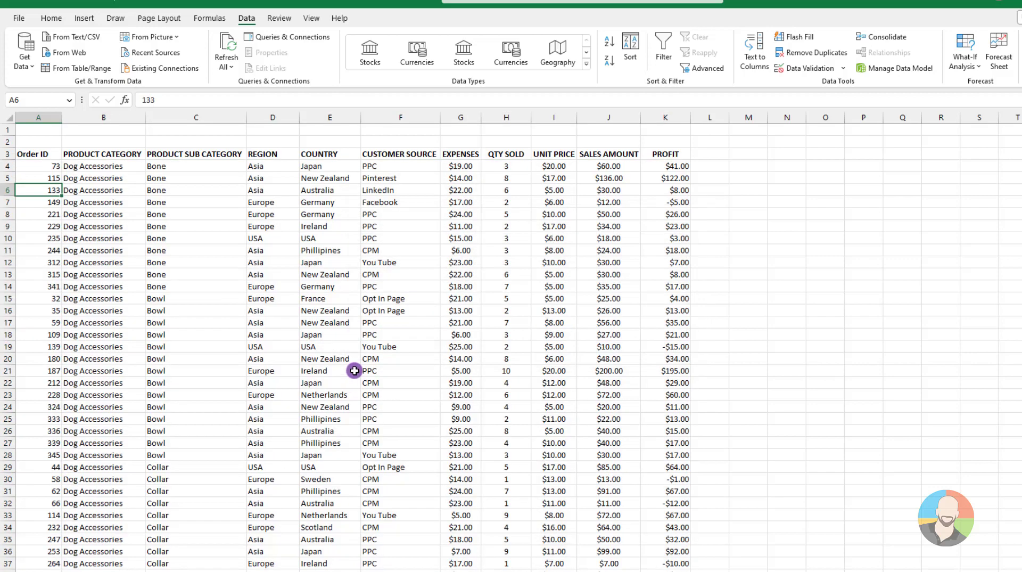
- Look through the rows sorted by category and sub category, and undo that two-level sort
left_click(373, 349)
scroll(373, 353, "down", 8)
scroll(373, 357, "down", 20)
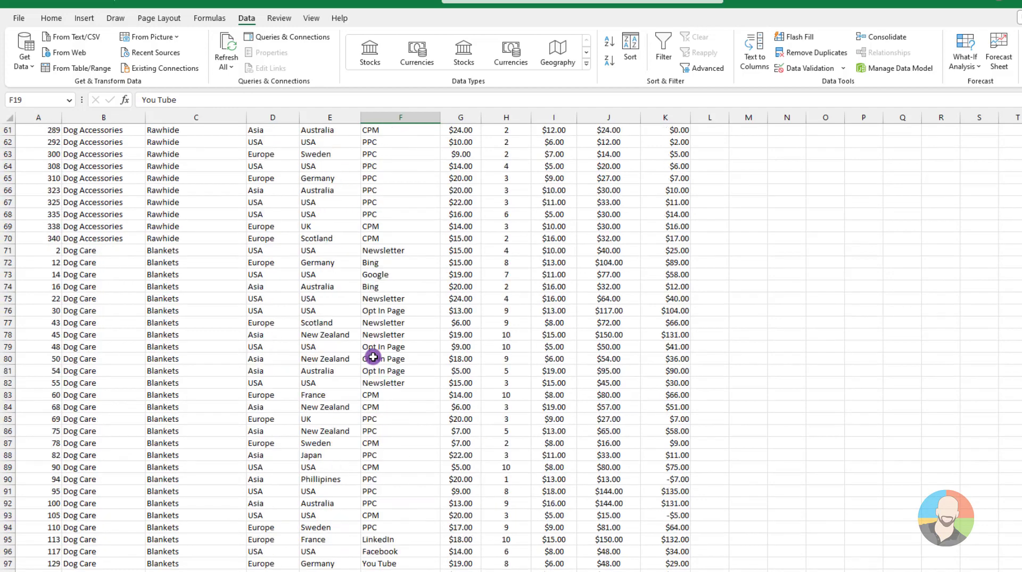
scroll(373, 357, "up", 20)
scroll(374, 357, "up", 3)
key("ctrl+z")
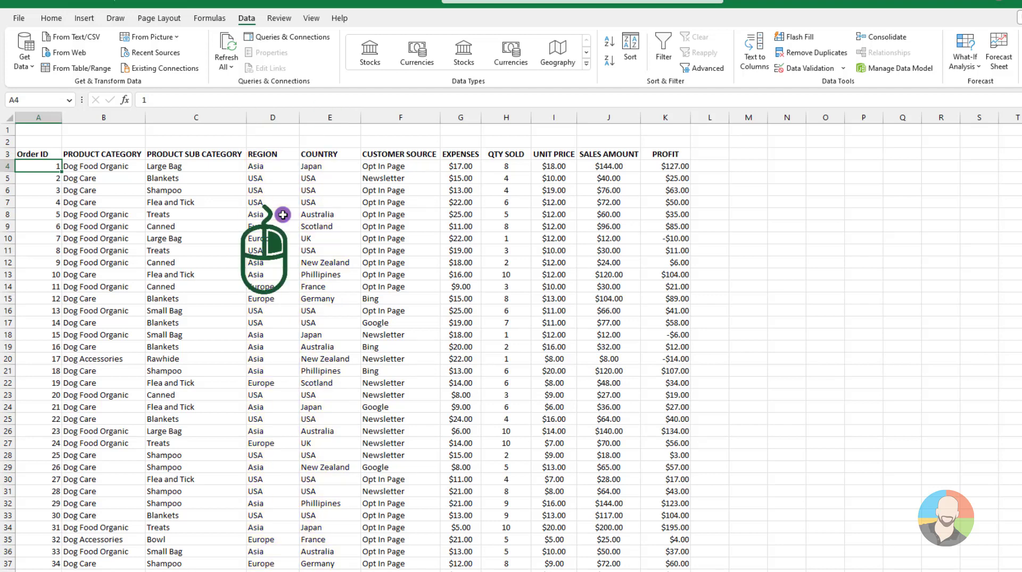
- Start a custom sort of the order table with REGION, A to Z, as the first sort level
right_click(283, 214)
mouse_move(341, 458)
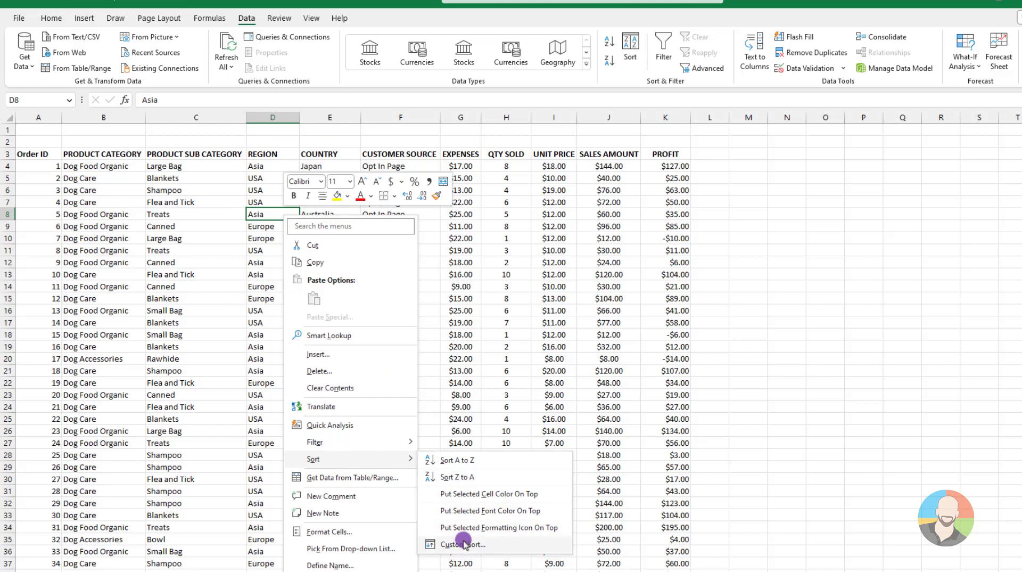
left_click(462, 544)
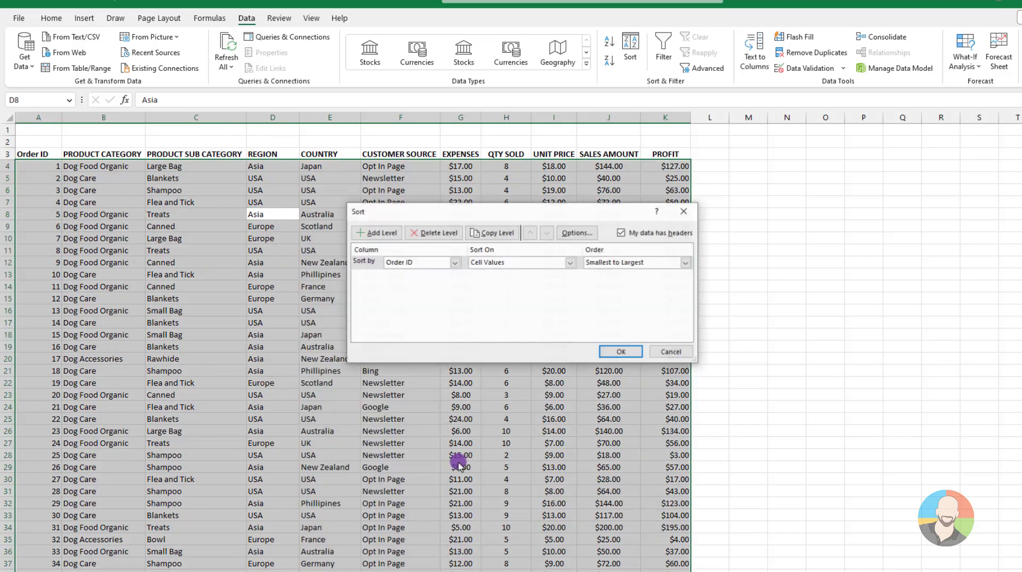
left_click(456, 262)
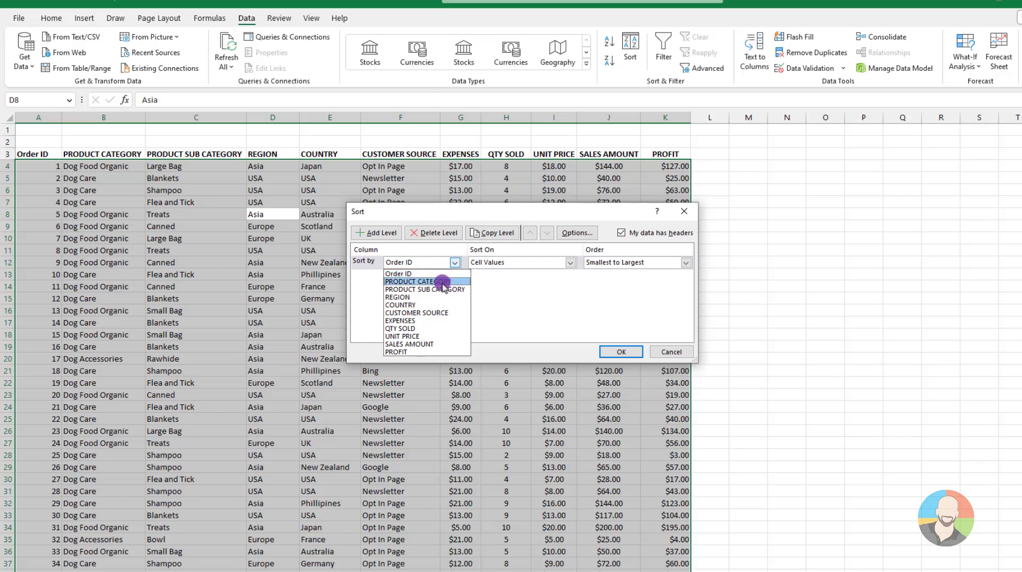
left_click(405, 297)
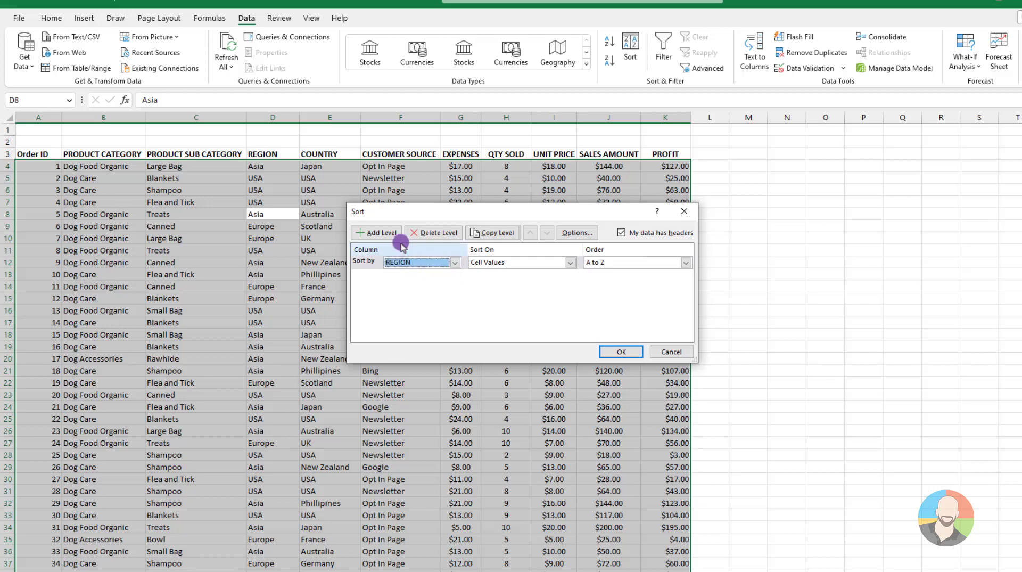
- Add COUNTRY, A to Z, as the second sort level, apply the custom sort and check the sorted rows
left_click(382, 233)
left_click(456, 277)
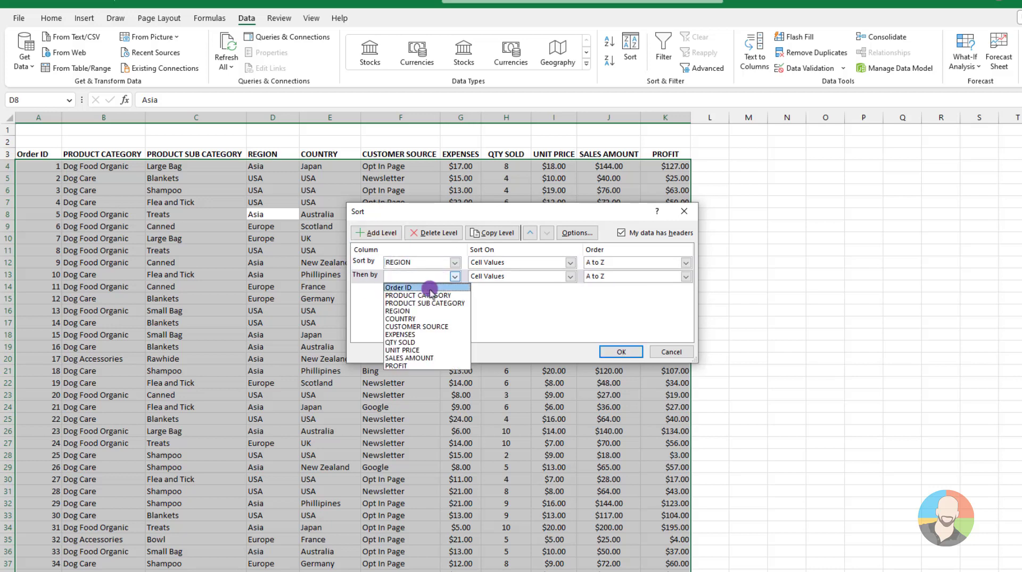
left_click(407, 319)
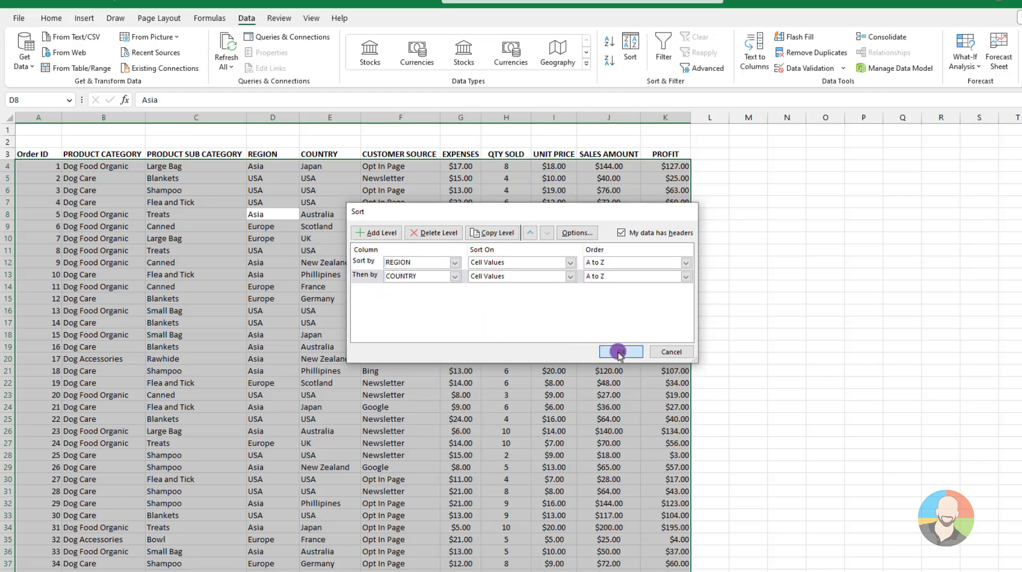
left_click(622, 352)
left_click(426, 371)
scroll(437, 376, "down", 4)
scroll(437, 376, "down", 12)
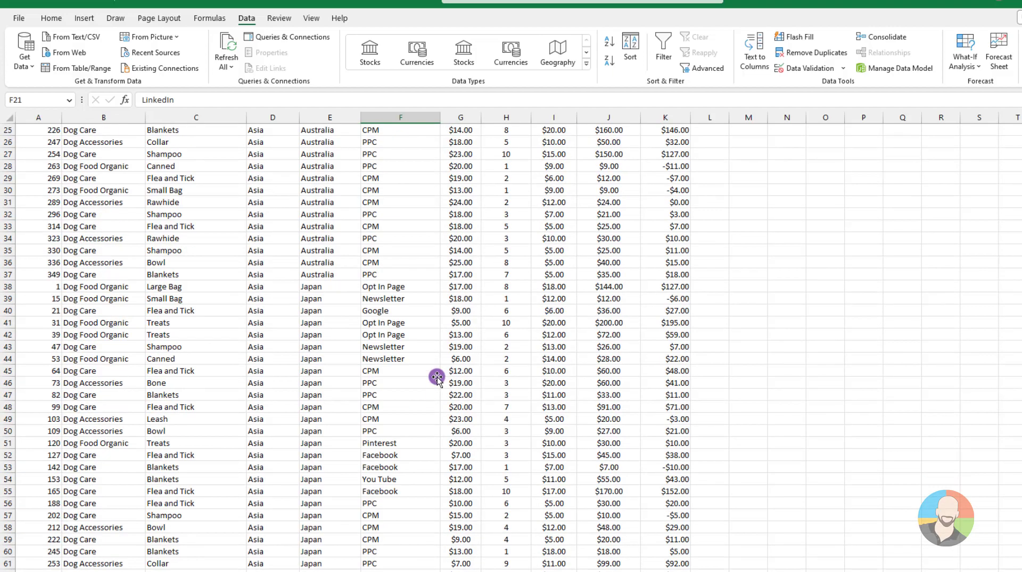
scroll(437, 376, "up", 15)
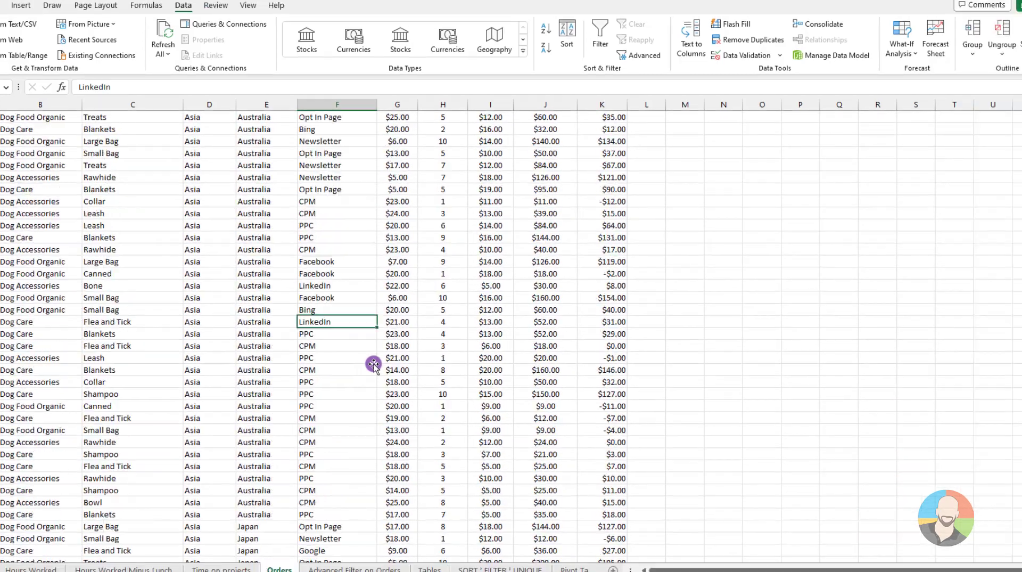
- Reopen the custom sort settings to review the table's sort levels and close them without changes
left_click(629, 59)
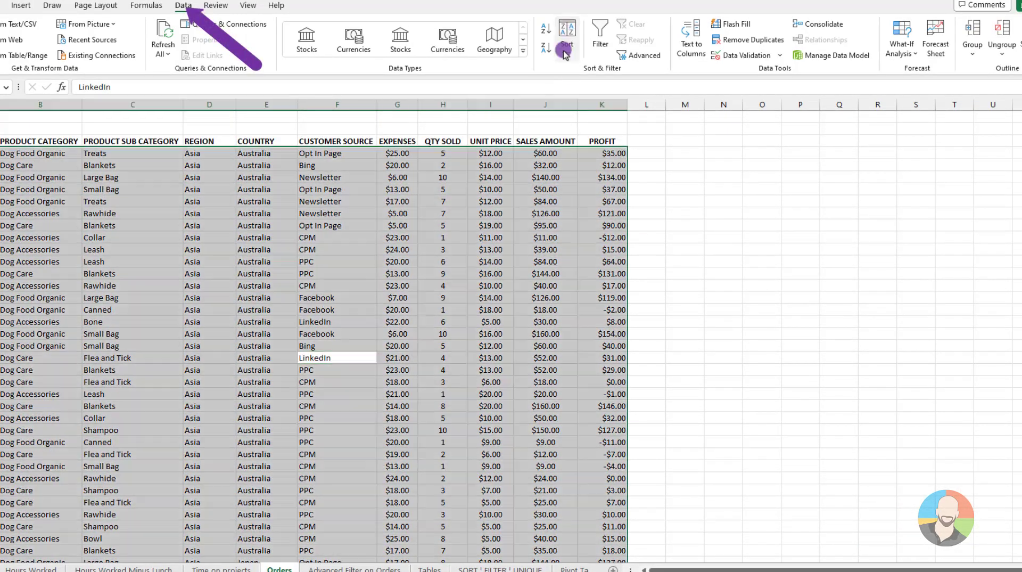
left_click(565, 51)
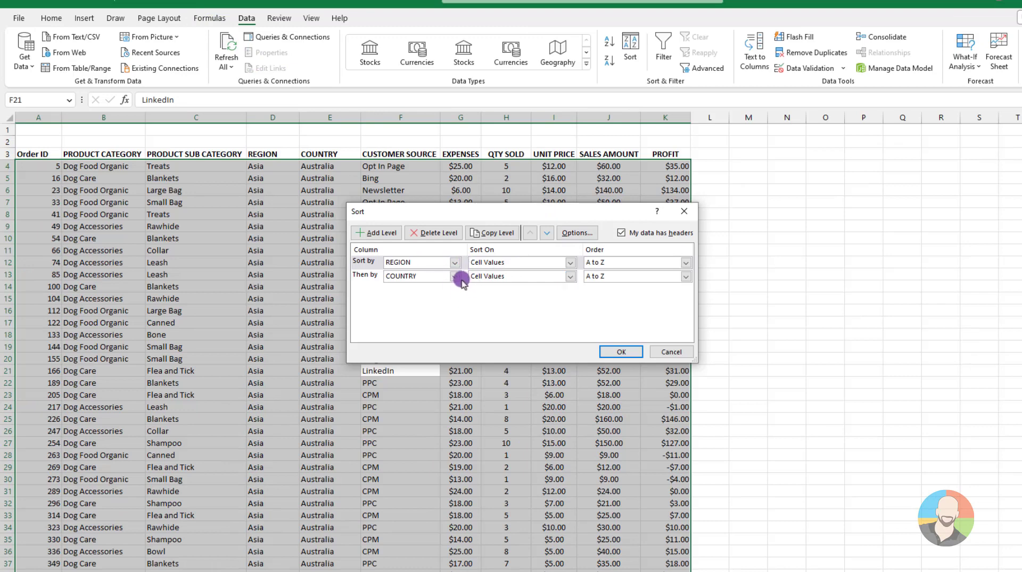
left_click(455, 262)
left_click(520, 313)
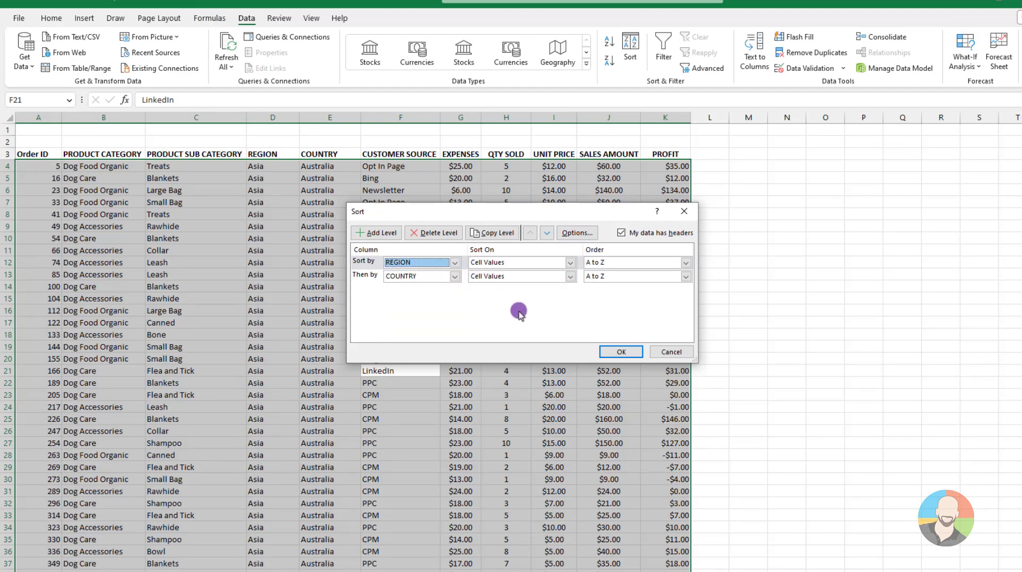
left_click(666, 350)
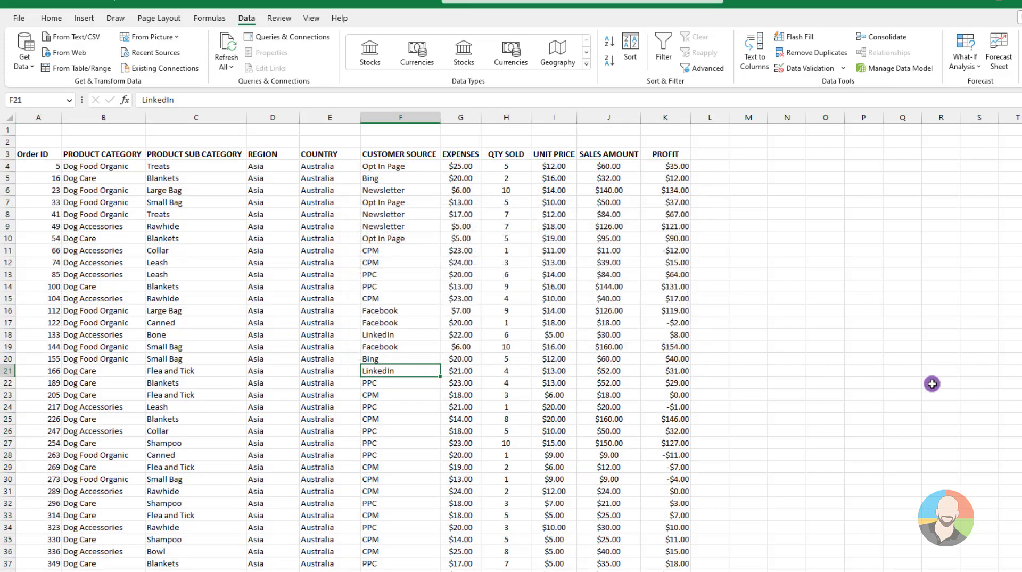